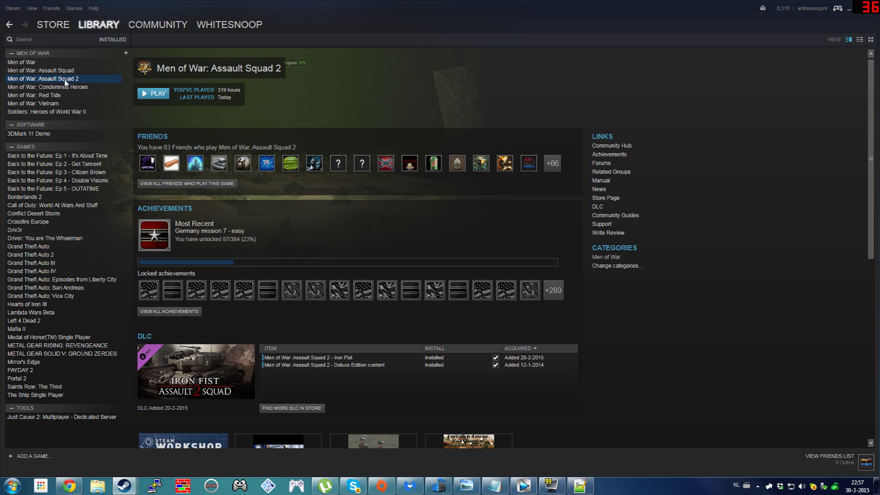
- Browse the local install folder of Men of War: Assault Squad 2 via its Steam Properties > Local Files
right_click(65, 82)
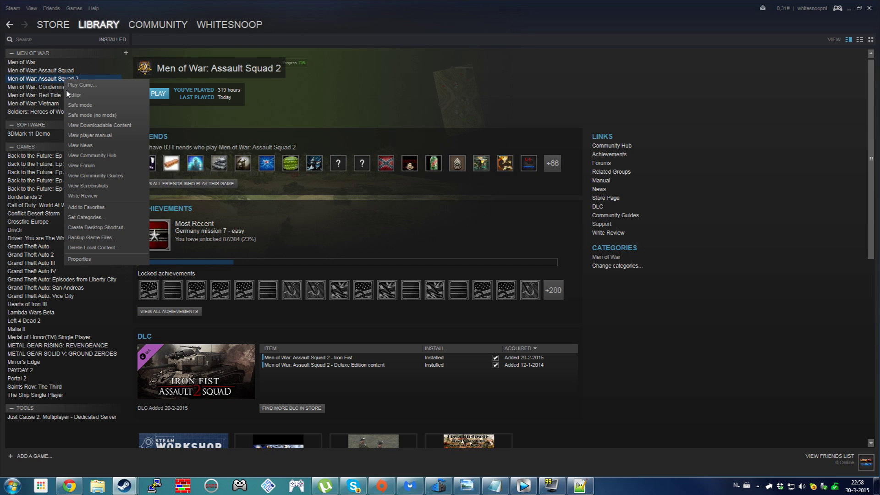
left_click(100, 252)
left_click(425, 119)
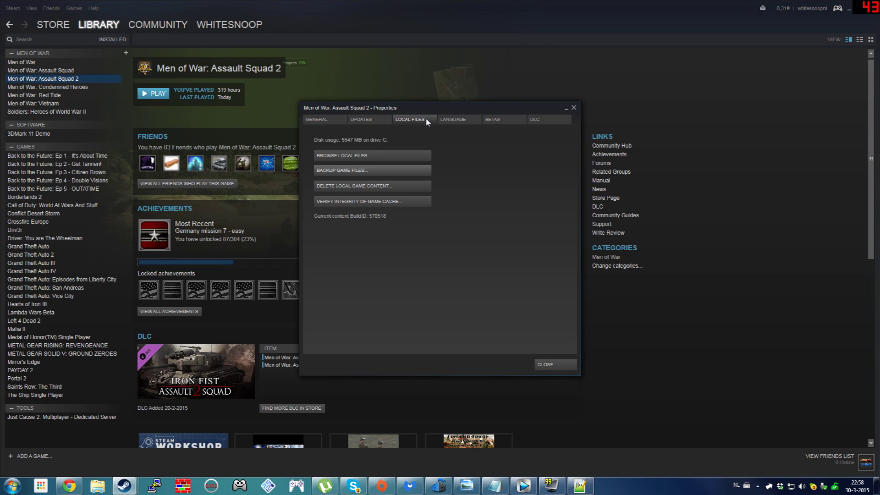
left_click(348, 155)
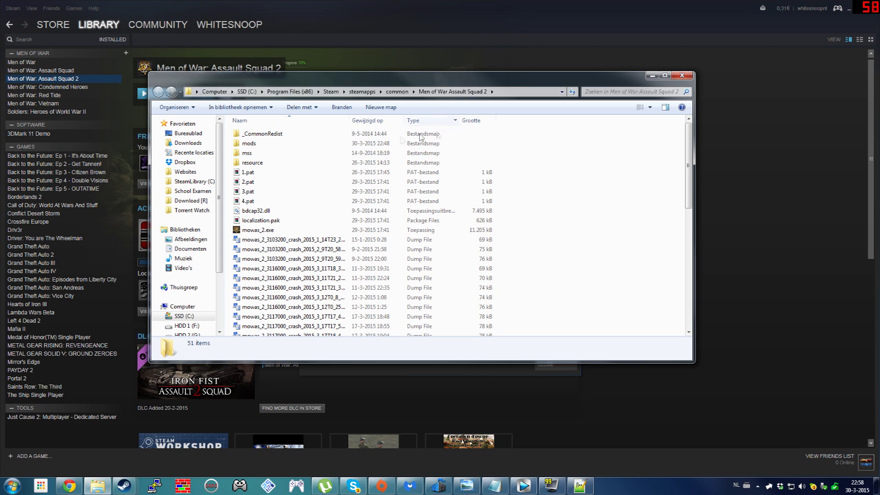
- Copy map.pak from the sirhinkel's as2 missions 5.5 mod folder and paste it into its resource folder
double_click(261, 150)
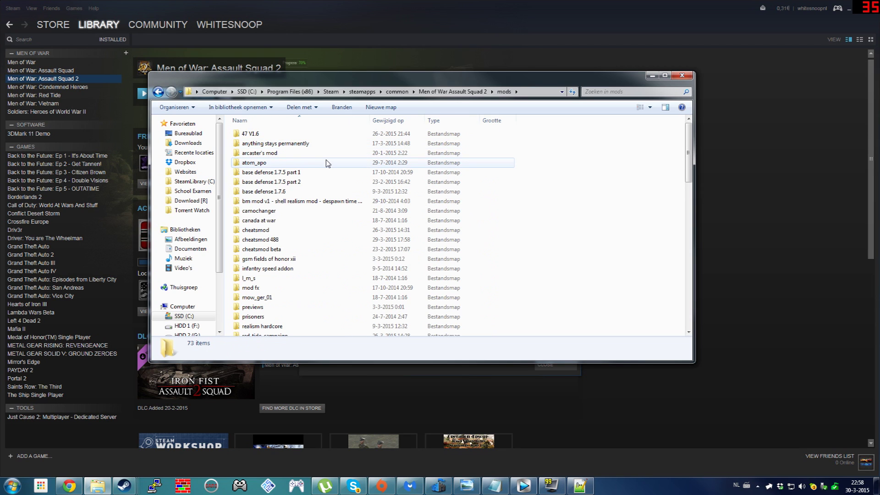
scroll(334, 165, "down", 5)
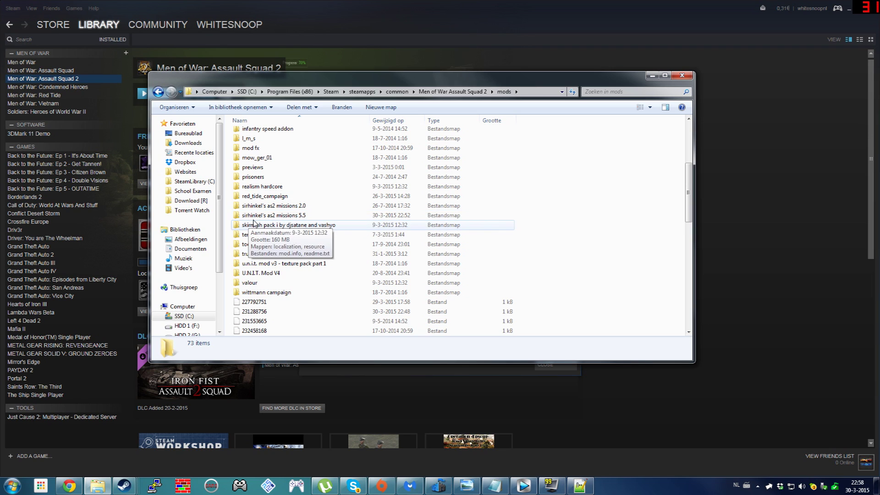
mouse_move(274, 214)
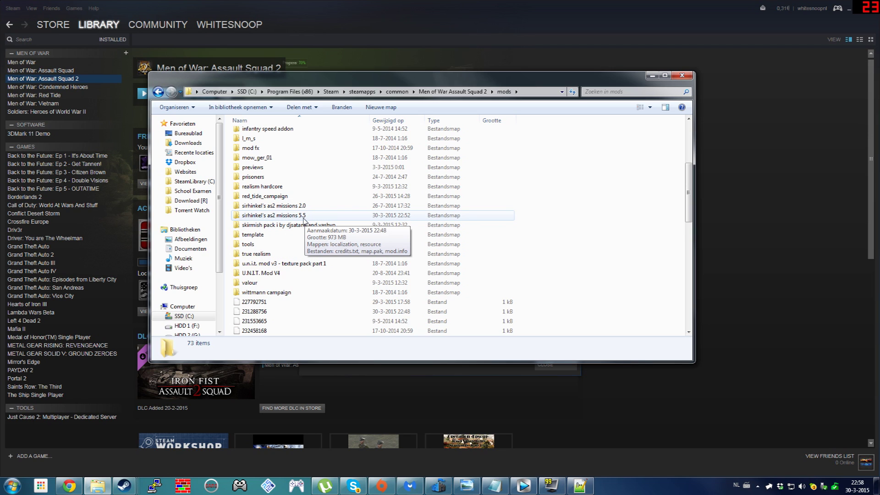
double_click(303, 220)
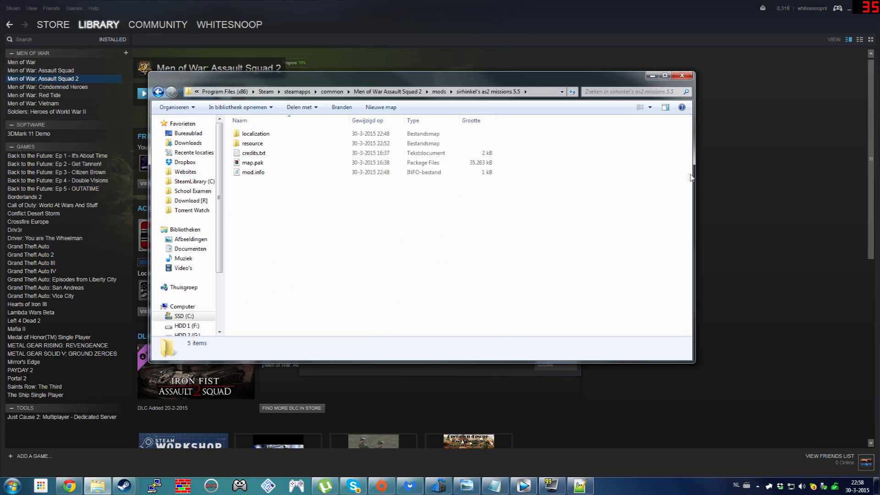
left_click(265, 162)
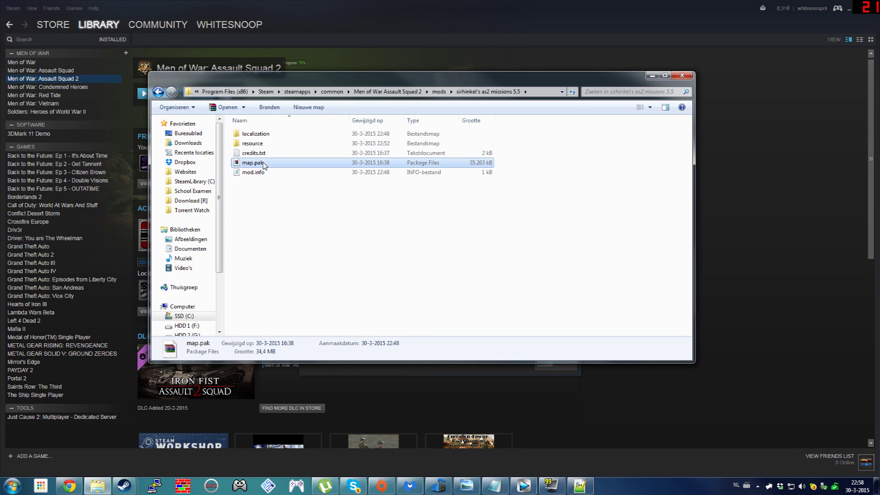
double_click(264, 143)
key("ctrl+v")
left_click(330, 198)
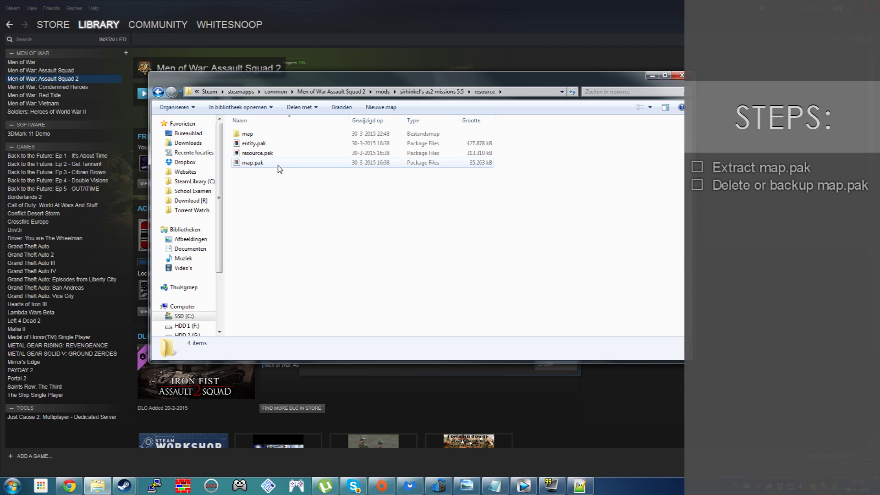
- Drag map.pak's map folder from WinRAR into the resource folder, merging and replacing existing files
double_click(251, 163)
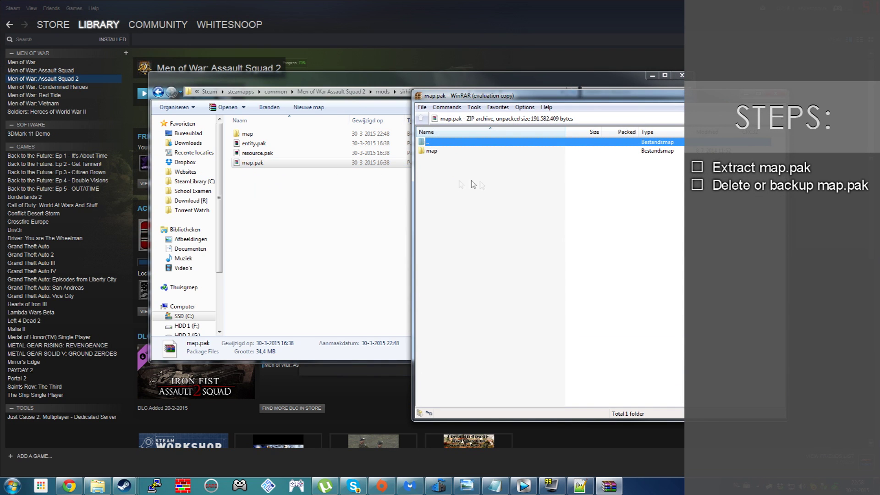
left_click(668, 217)
left_click_drag(433, 151, 326, 237)
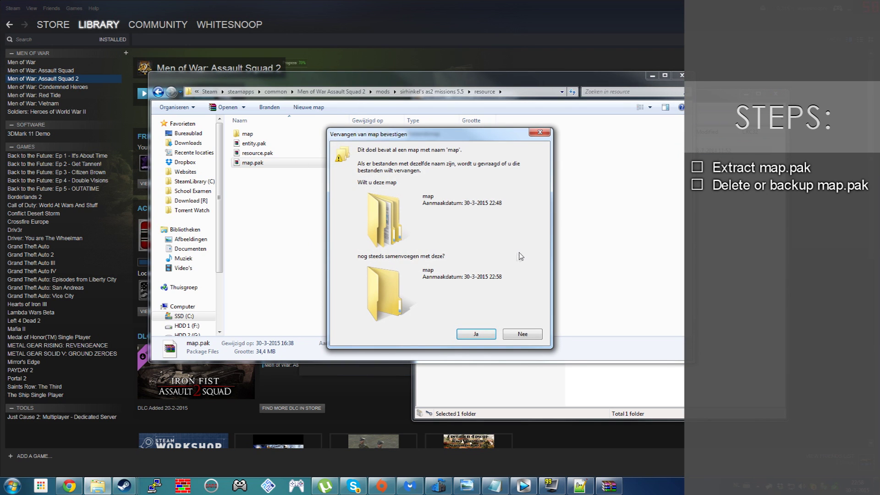
left_click_drag(400, 136, 369, 72)
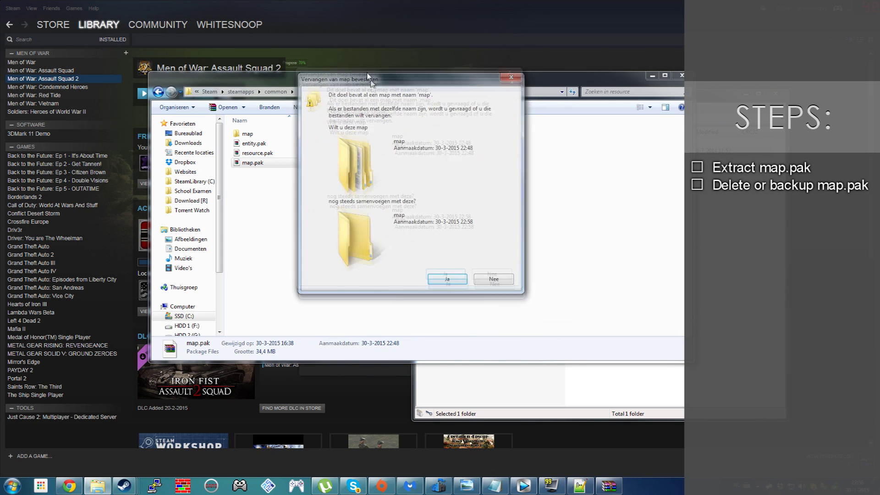
left_click(446, 273)
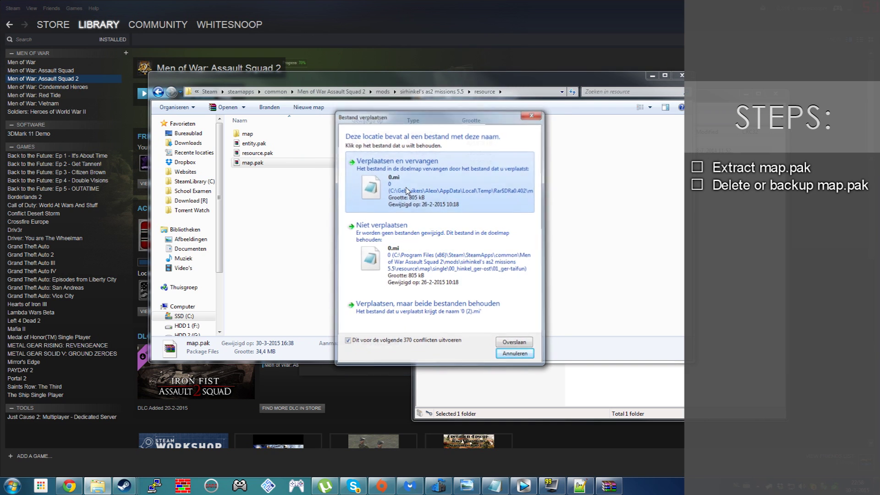
left_click(423, 203)
key("alt+Tab")
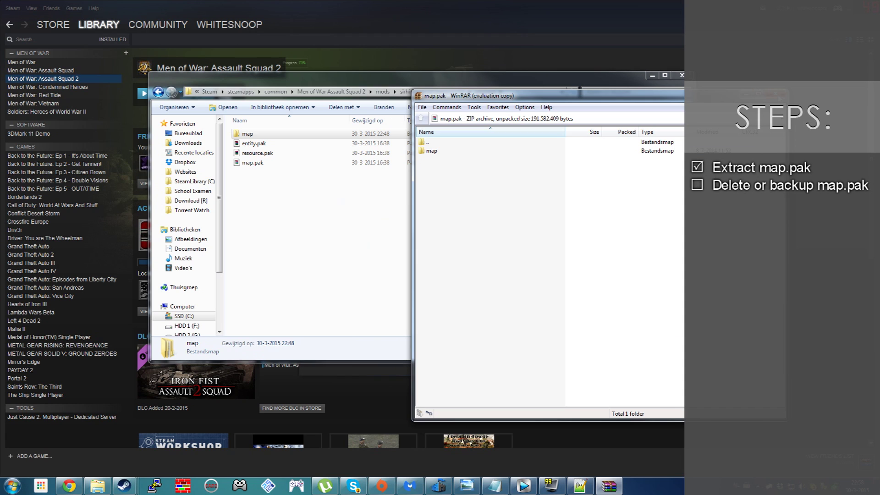
- Close WinRAR and delete the copied map.pak from the resource folder, keeping the extracted map folder
key("alt+F4")
double_click(249, 133)
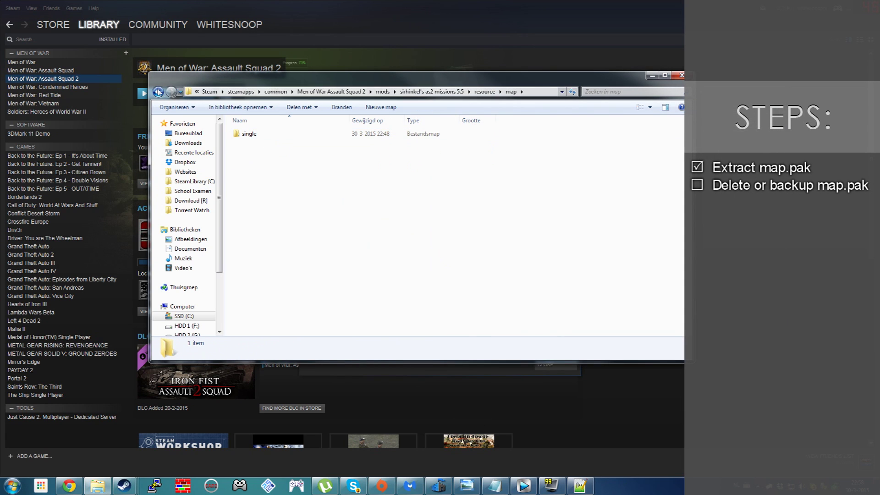
left_click(158, 91)
left_click(252, 152)
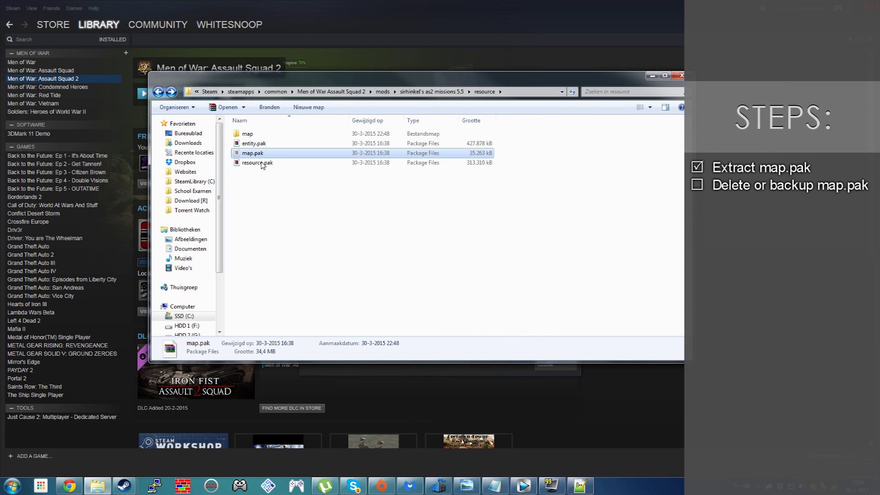
key("ctrl+x")
key("BackSpace")
key("ctrl+v")
- Check the resource folder to confirm map.pak is gone, then return to the mod folder
left_click(252, 144)
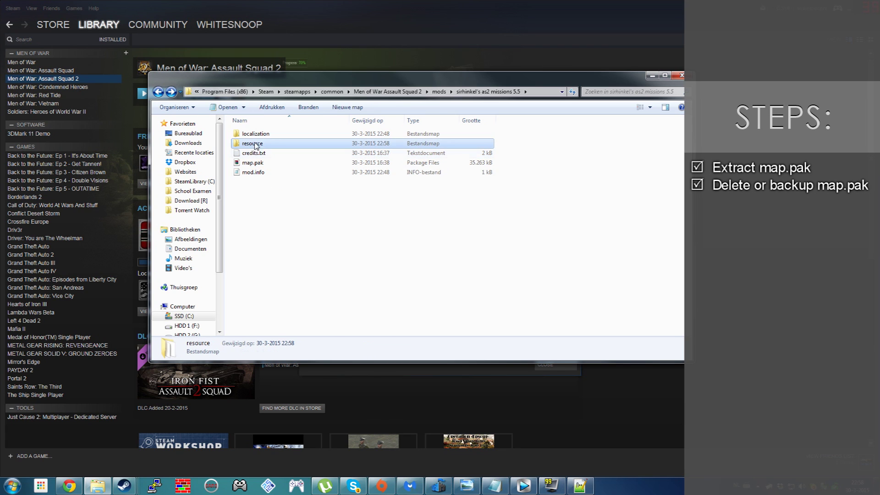
left_click(253, 162)
double_click(252, 143)
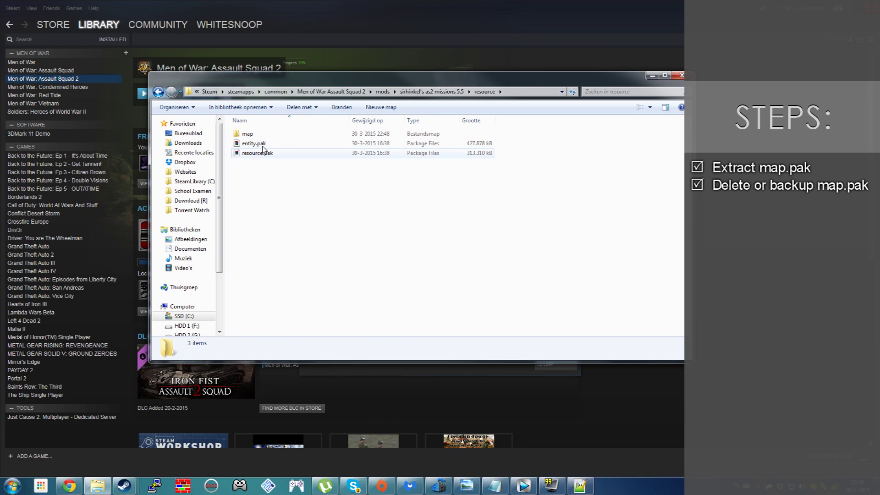
key("BackSpace")
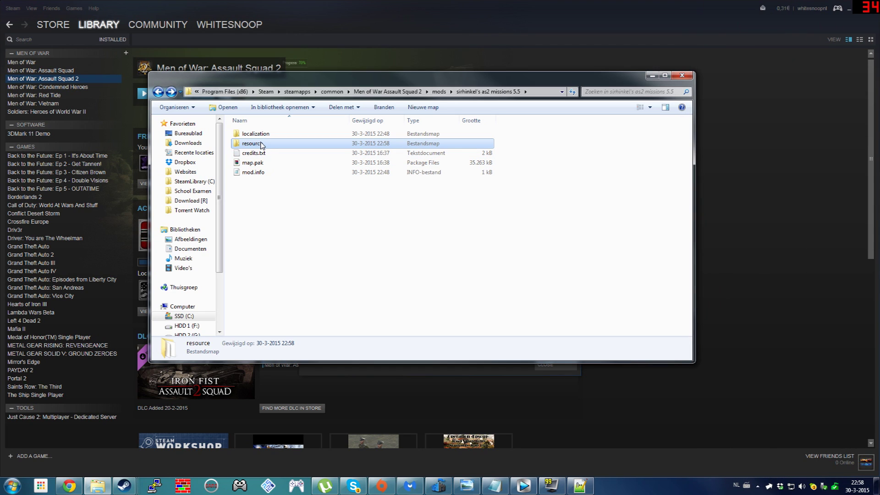
- Navigate through resource > map > single, briefly looking into 00_hinkel_ger-west's atlantikwall mission
double_click(262, 144)
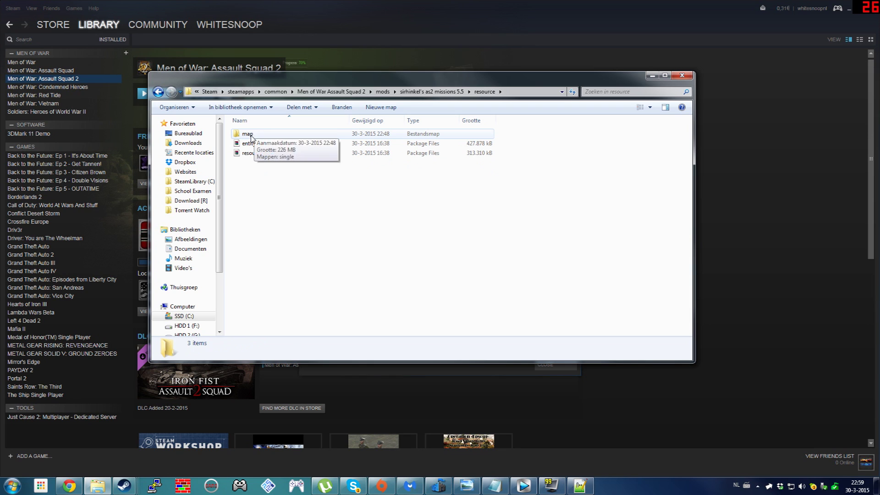
double_click(247, 136)
double_click(248, 136)
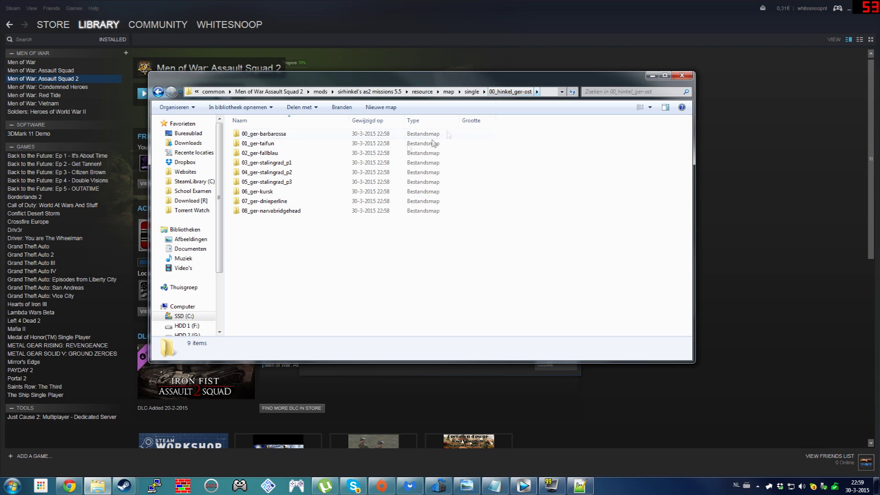
left_click(472, 92)
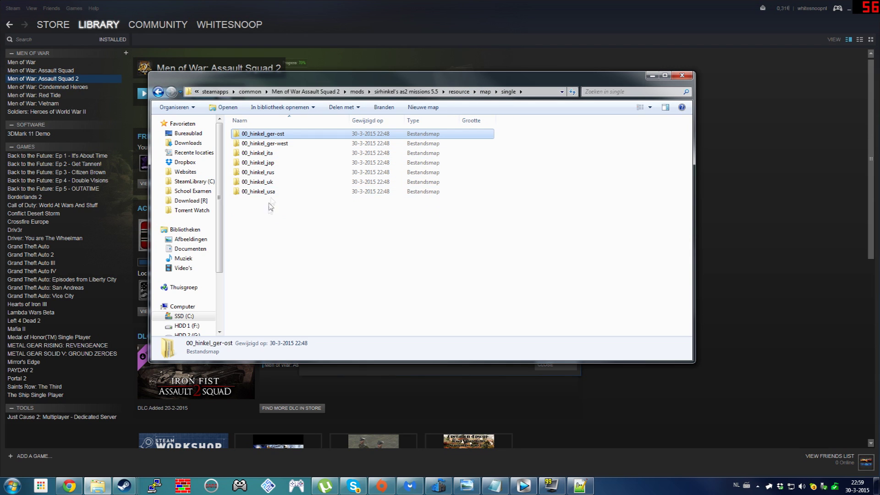
double_click(275, 143)
double_click(273, 136)
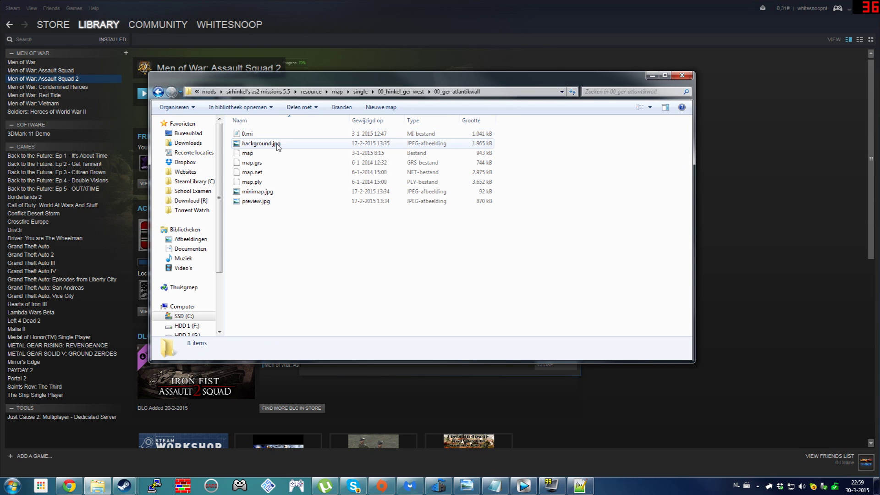
key("BackSpace")
key("BackSpace")
- Enter 00_hinkel_ger-ost > 00_ger-barbarossa and select its 0.mi mission file
double_click(274, 135)
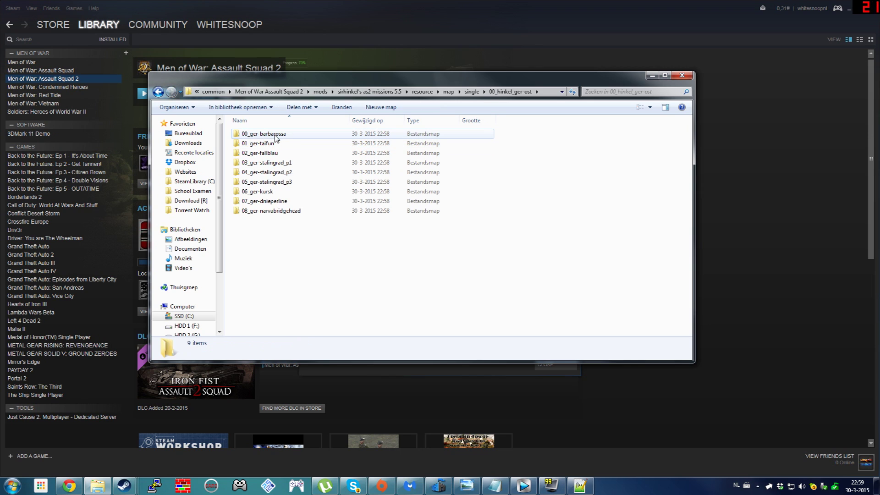
double_click(275, 135)
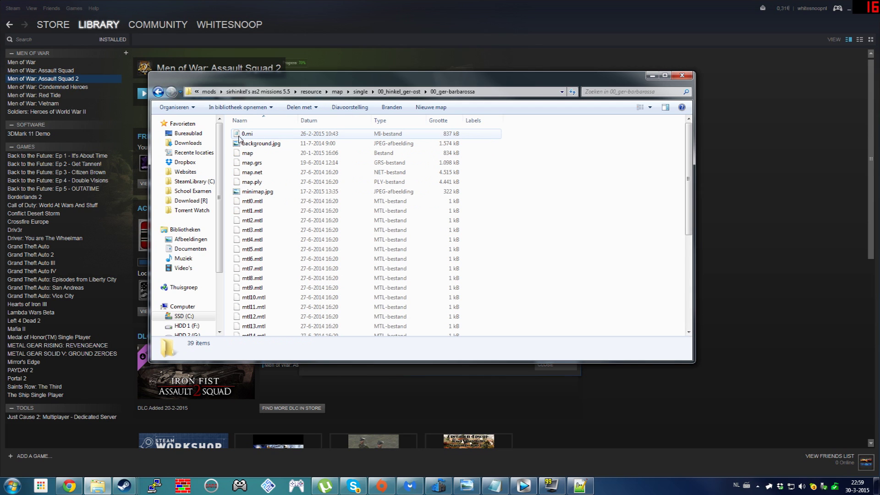
left_click(308, 135)
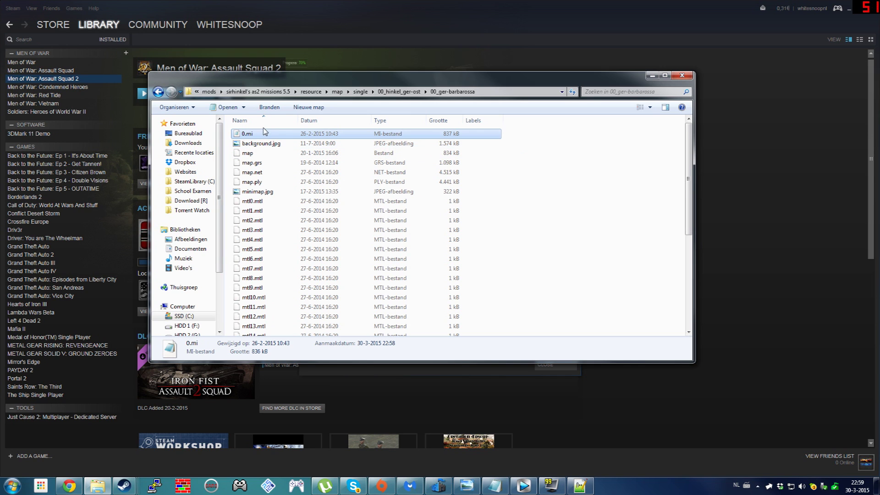
- In Folder Options (Extra > Mapopties, Weergave) hide extensions for known file types and apply
key("alt")
left_click(275, 106)
left_click(273, 153)
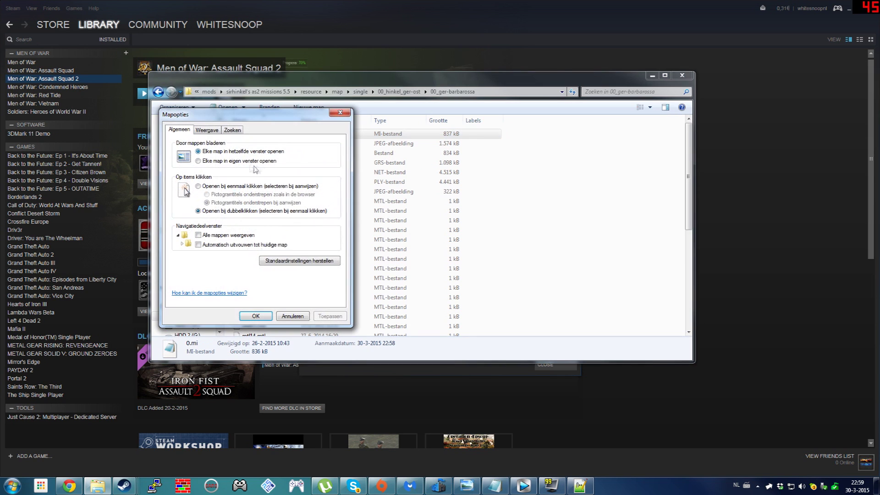
left_click(206, 129)
scroll(337, 218, "down", 1)
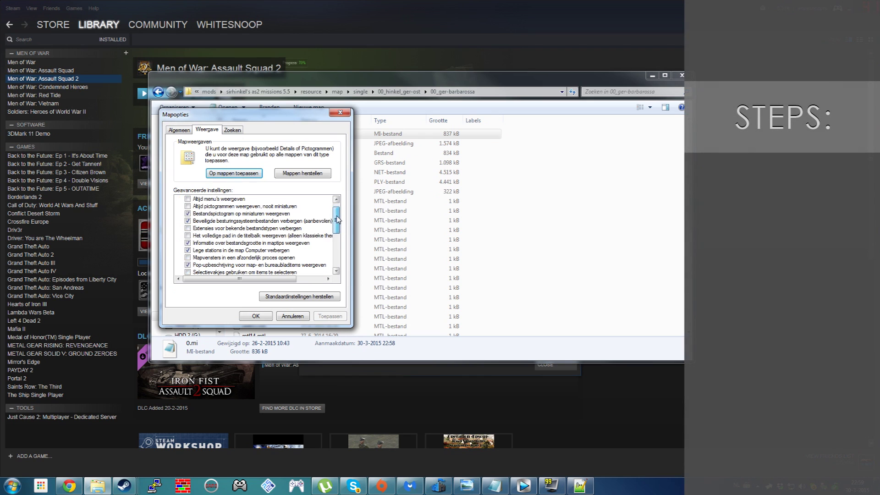
left_click(188, 227)
left_click(326, 317)
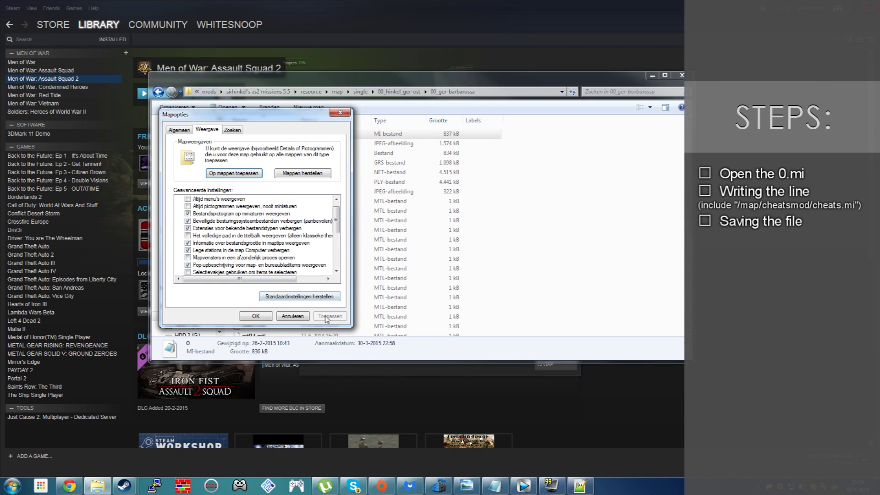
left_click(268, 316)
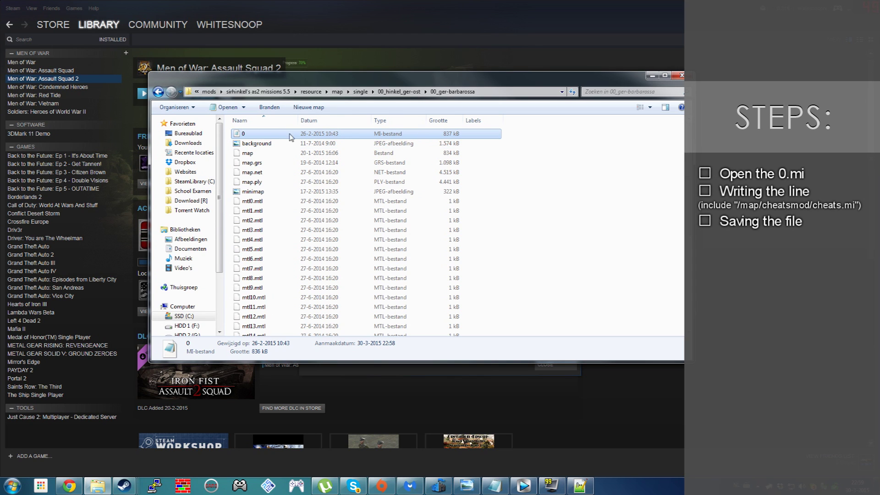
- Open the barbarossa 0 mission file with Edit with Notepad++
right_click(259, 135)
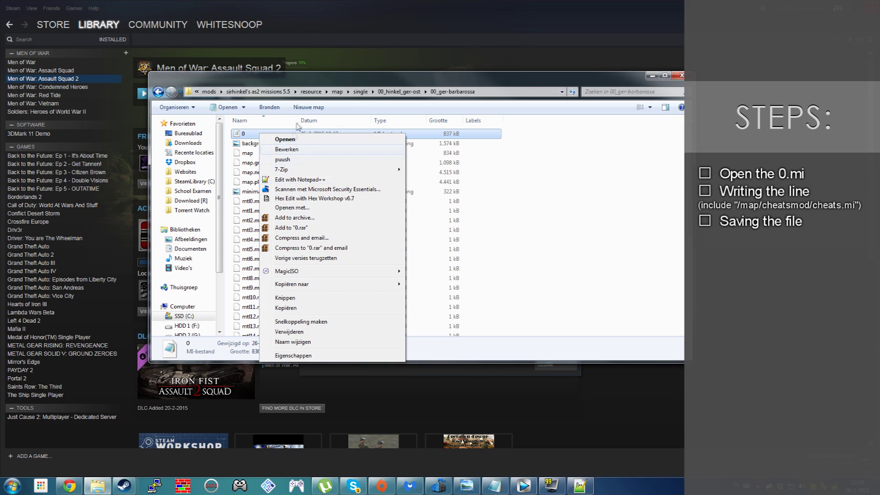
left_click(306, 181)
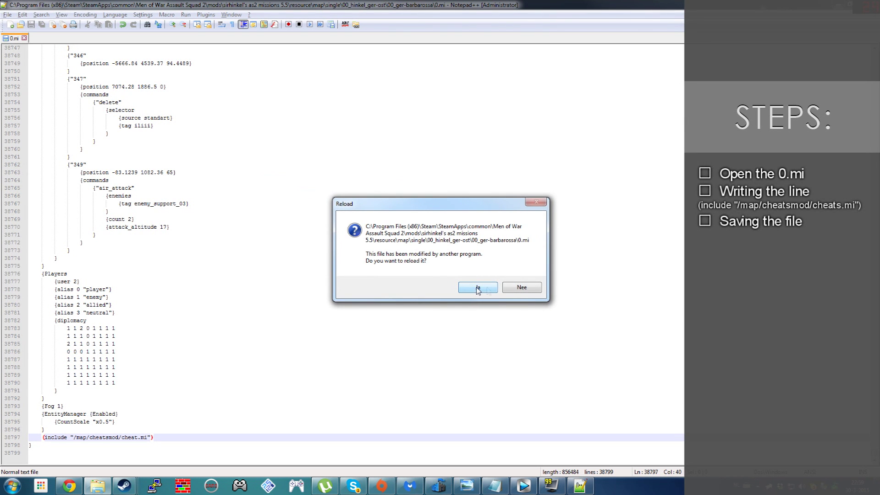
- Reload 0.mi from disk and place the cursor after the closing brace on line 38796
left_click(475, 289)
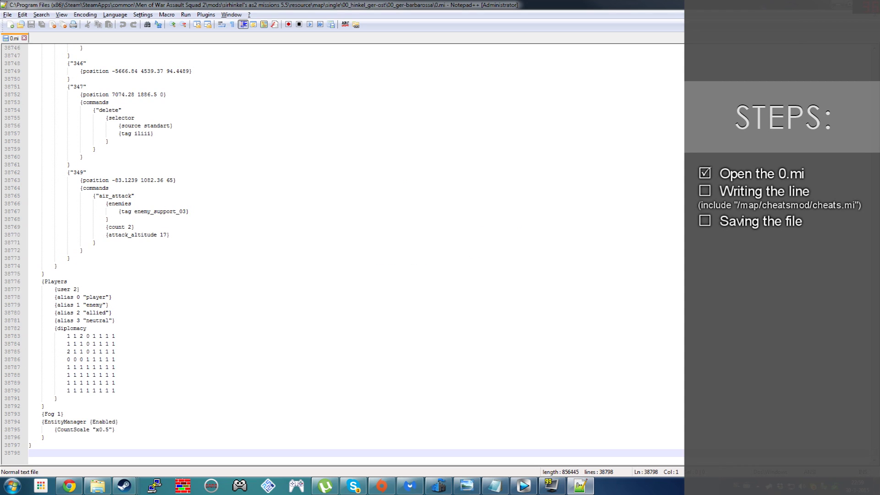
left_click(44, 437)
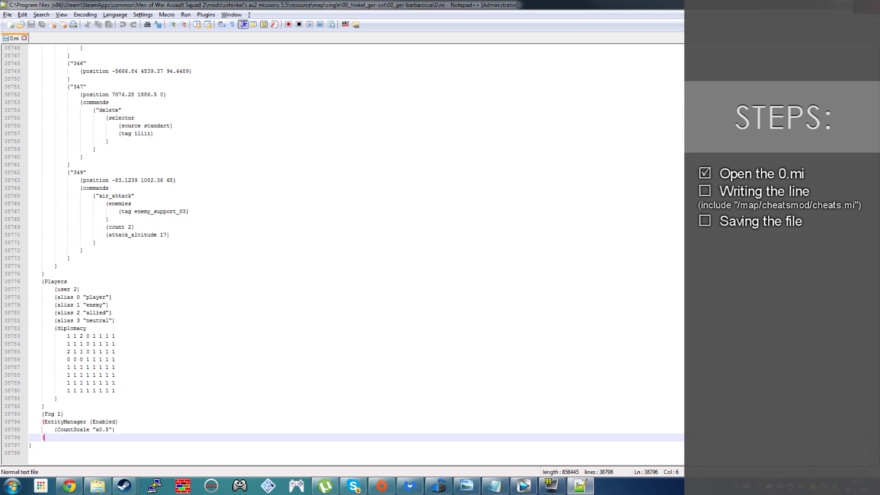
key("Return")
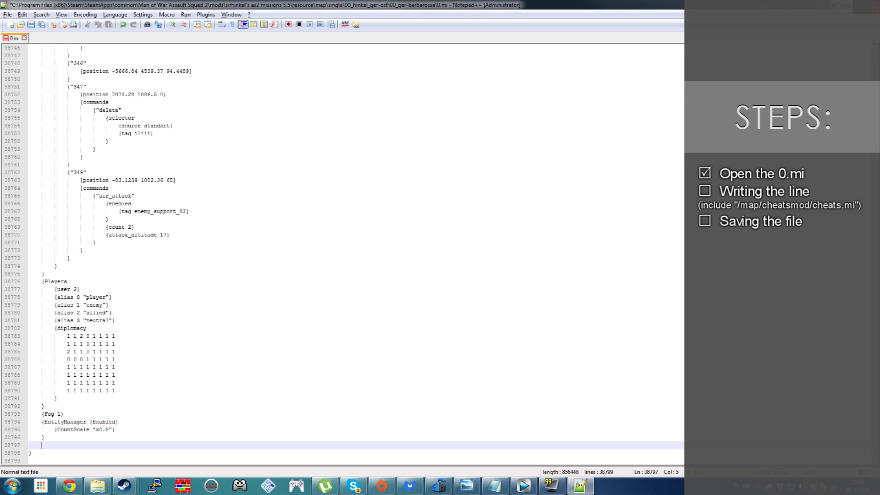
key("BackSpace")
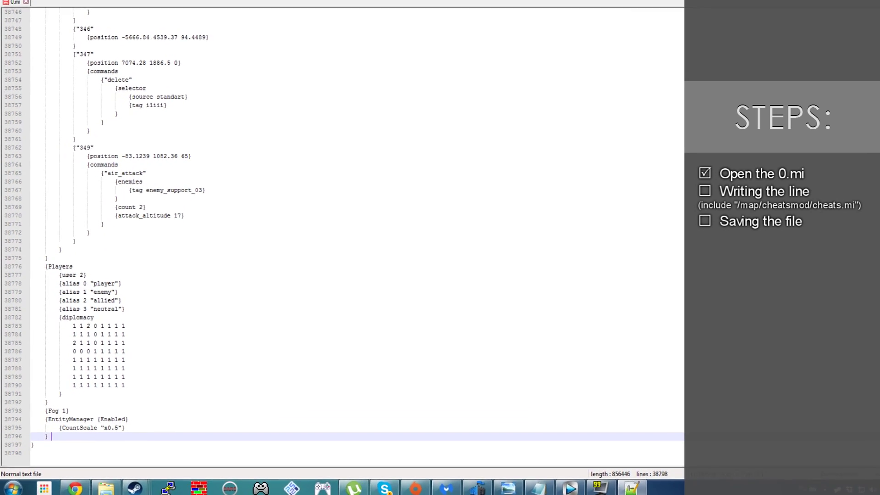
type("{")
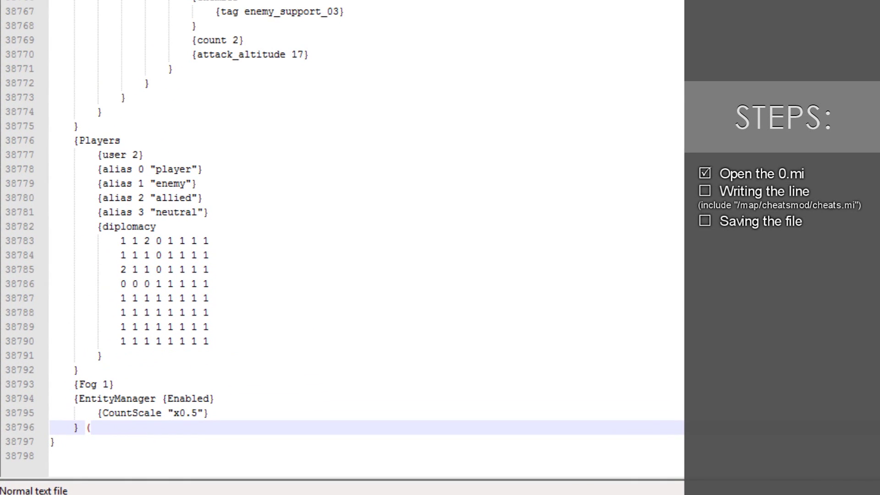
type("incl")
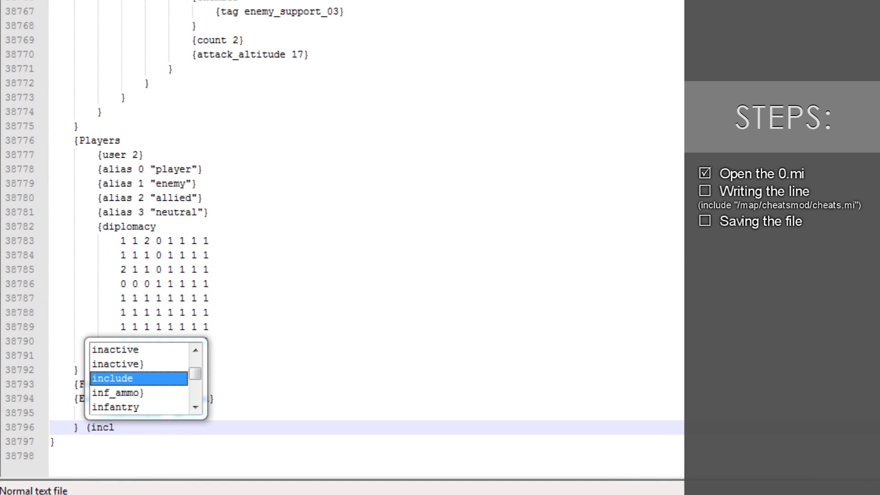
type("ude ")
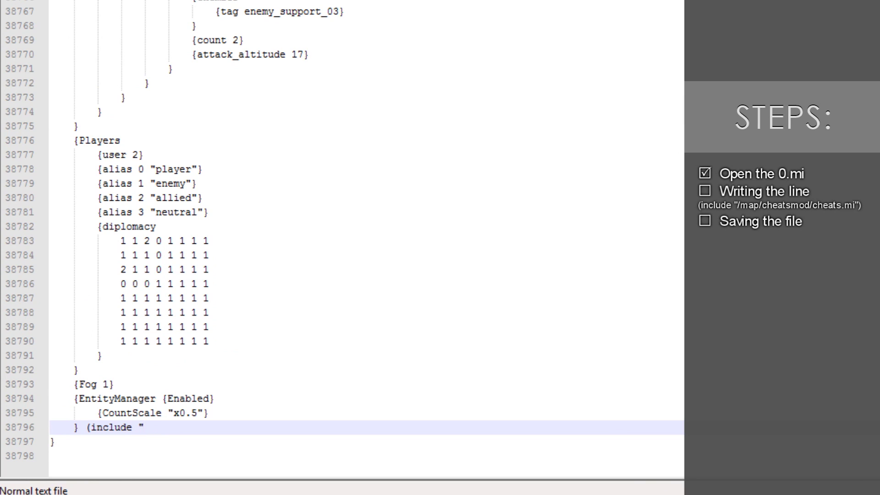
type(")")
- Complete the include "/map/cheatsmod/cheats.mi" line after the final brace, retyping the s in cheats
key("Left")
key("Left")
type("/map")
type("/cheatsmo")
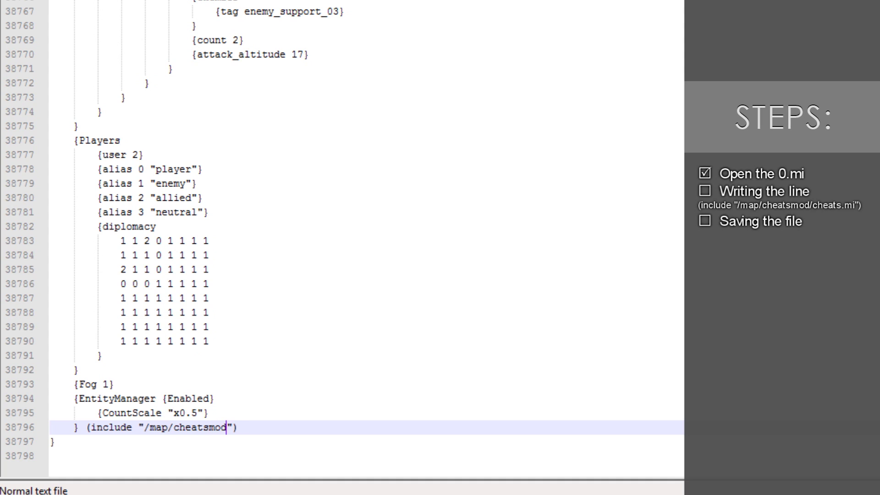
type("d/chea")
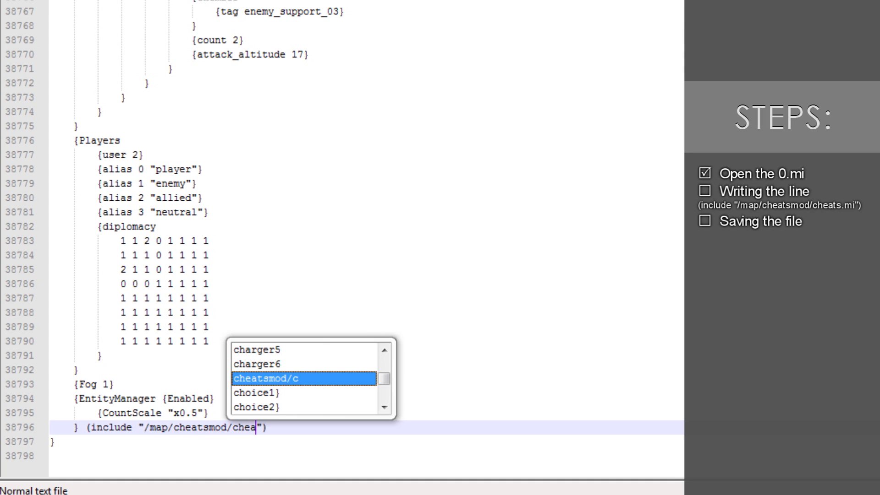
type("ts.mi")
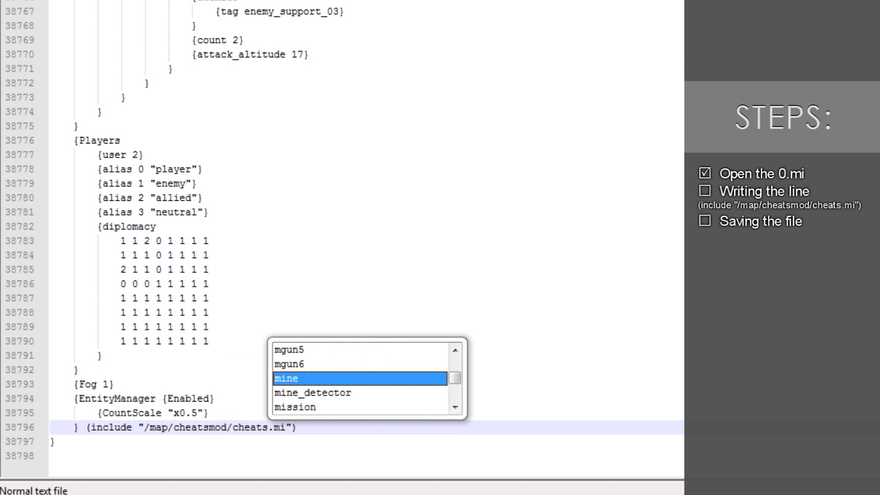
key("Escape")
key("Down")
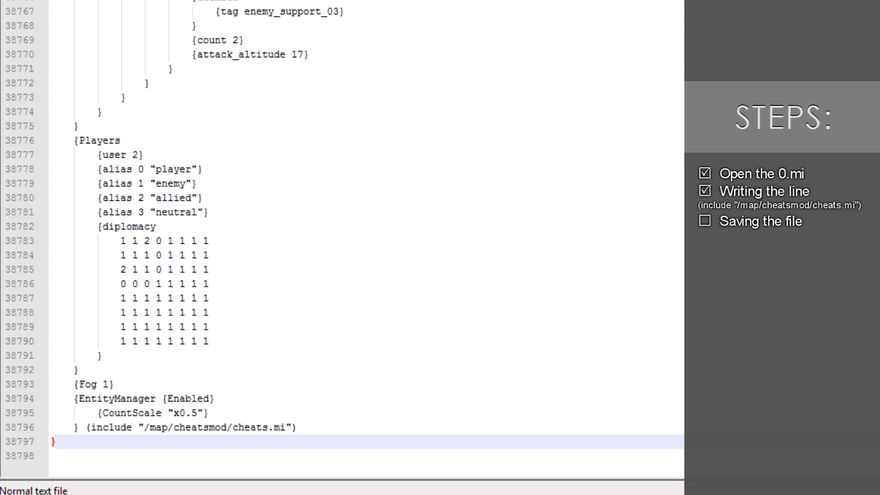
left_click(267, 428)
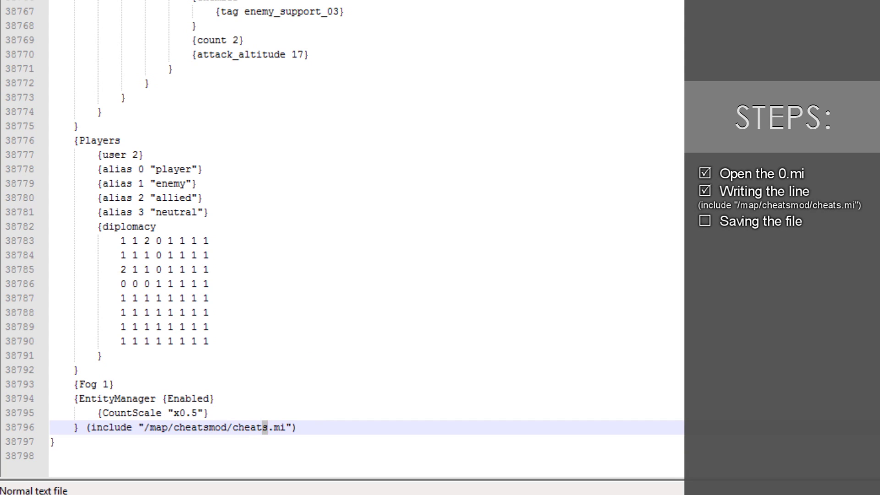
key("BackSpace")
type("s")
key("End")
key("Up")
key("Up")
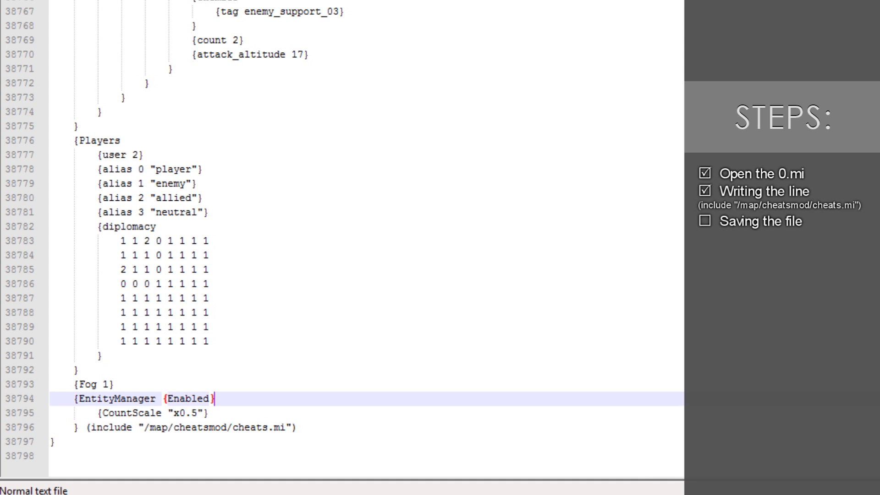
key("Down")
key("Down")
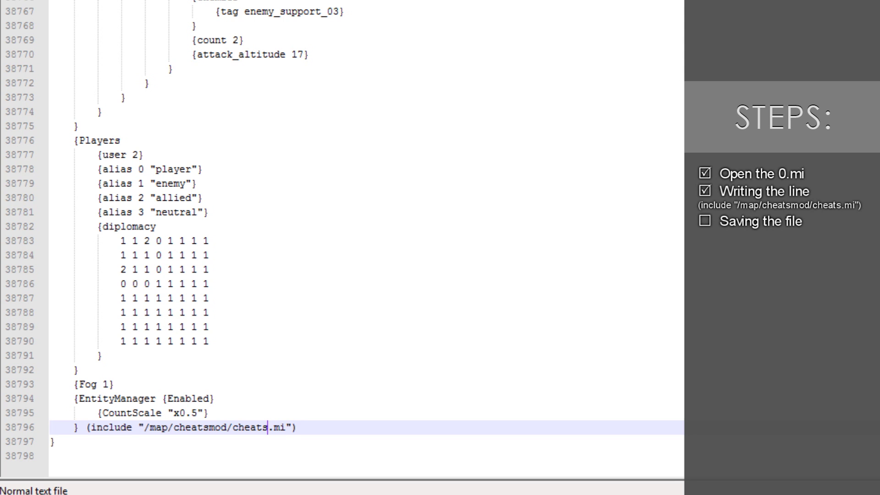
- Go up to 00_hinkel_ger-ost, enter 01_ger-taifun and bring up the context menu for its 0 file
key("End")
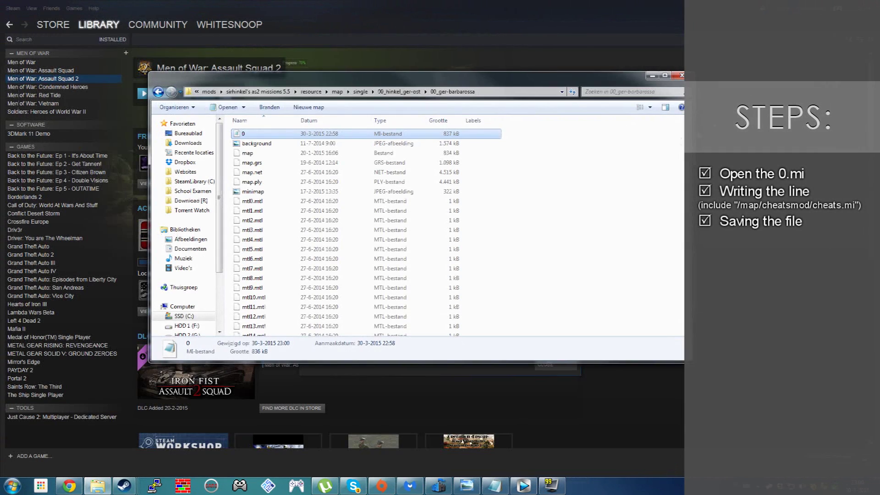
left_click(560, 228)
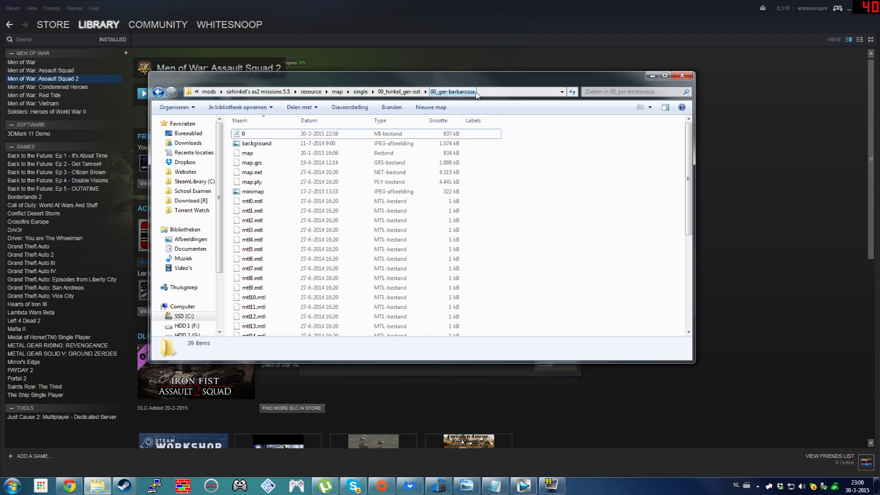
left_click(399, 92)
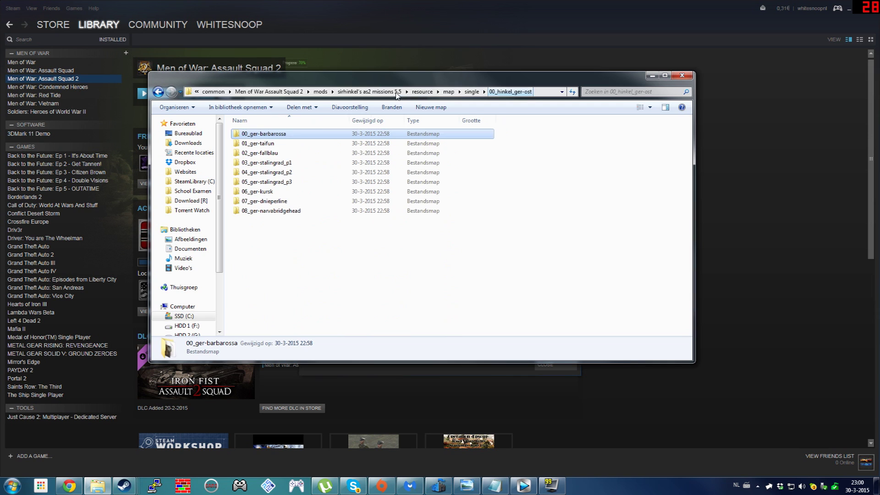
double_click(274, 142)
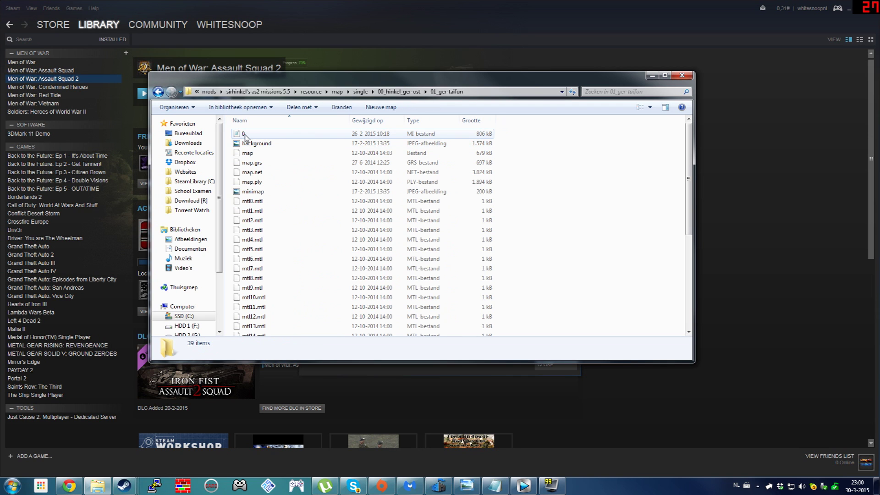
right_click(245, 137)
- Add the cheats.mi include line at the end of taifun's 0.mi (line 37477), copy it and save
left_click(354, 177)
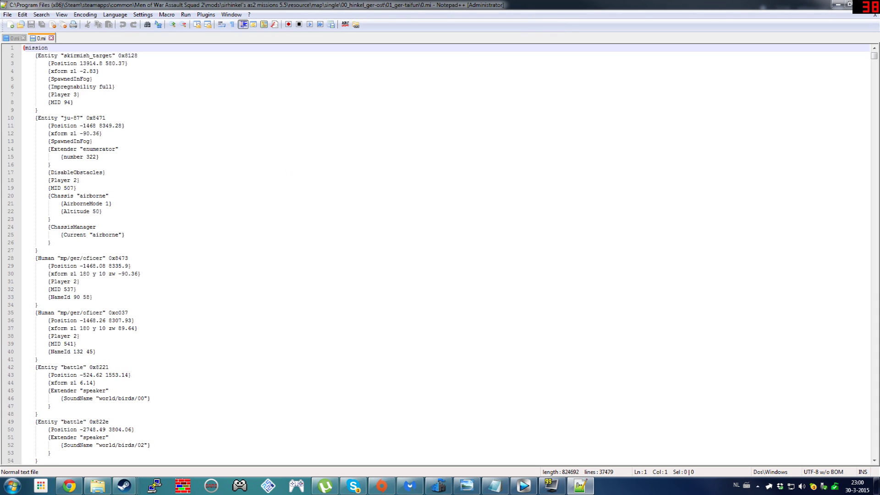
left_click_drag(873, 59, 874, 455)
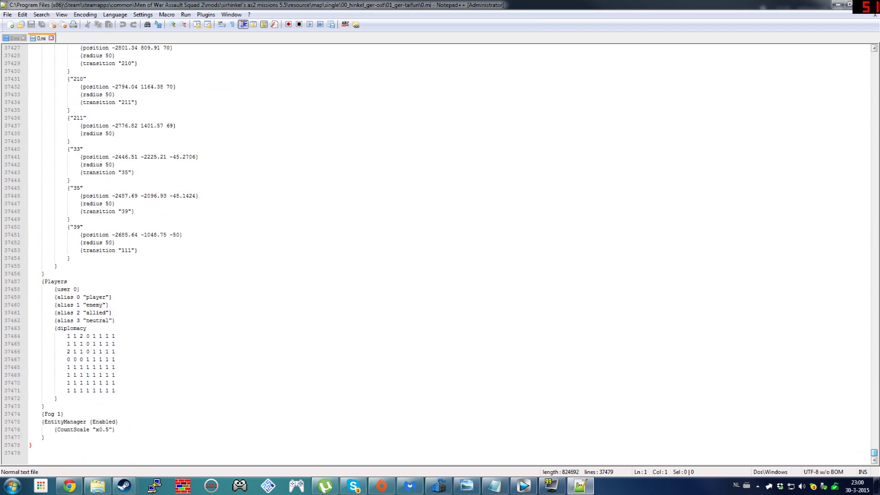
left_click(104, 437)
type("{include ")
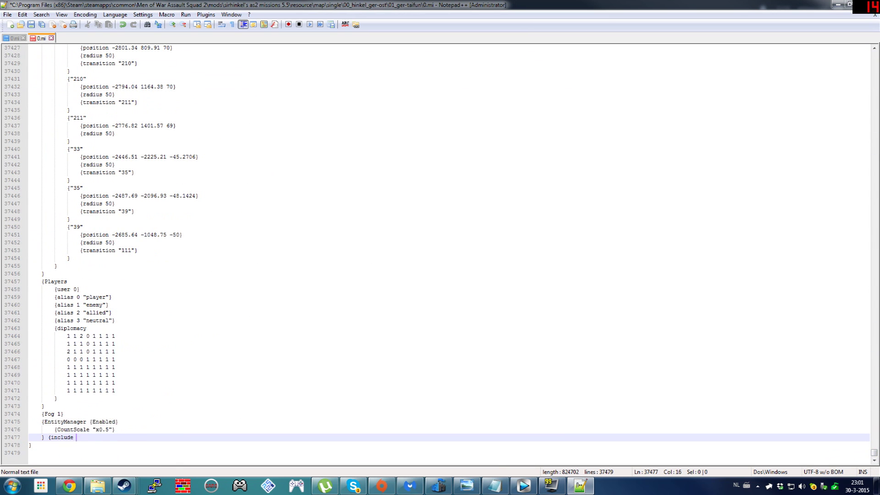
type("\"/map/cheatsmod/cheats.mi\"")
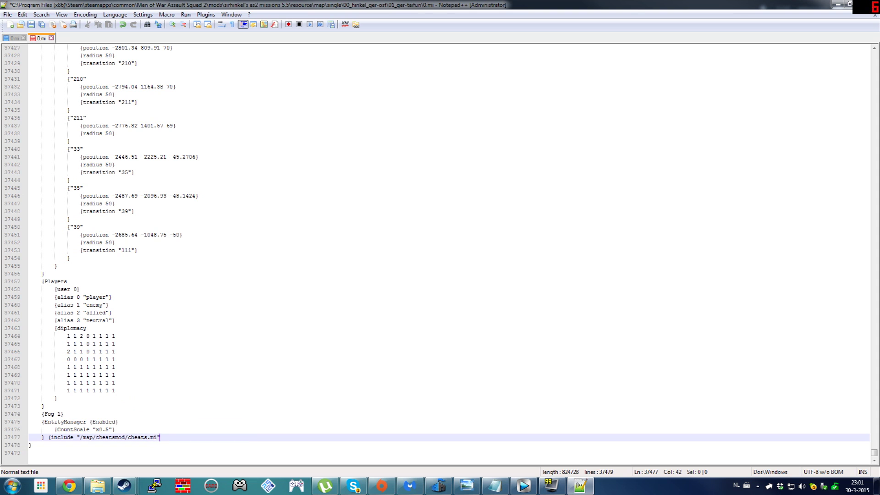
key("ctrl+shift+Left")
key("ctrl+shift+Left")
key("ctrl+shift+Left")
key("ctrl+c")
key("ctrl+s")
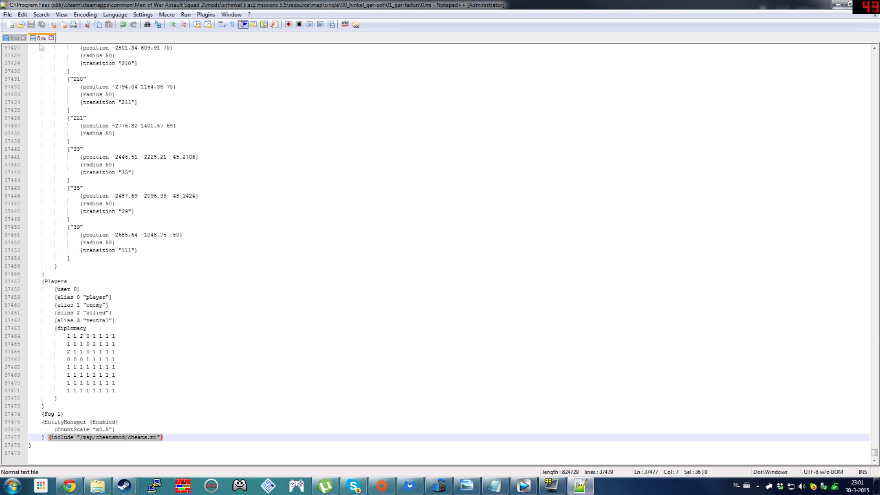
- Open the next mission's 0.mi via Ctrl+O and paste the include line after its final brace
key("ctrl+o")
key("Return")
key("ctrl+End")
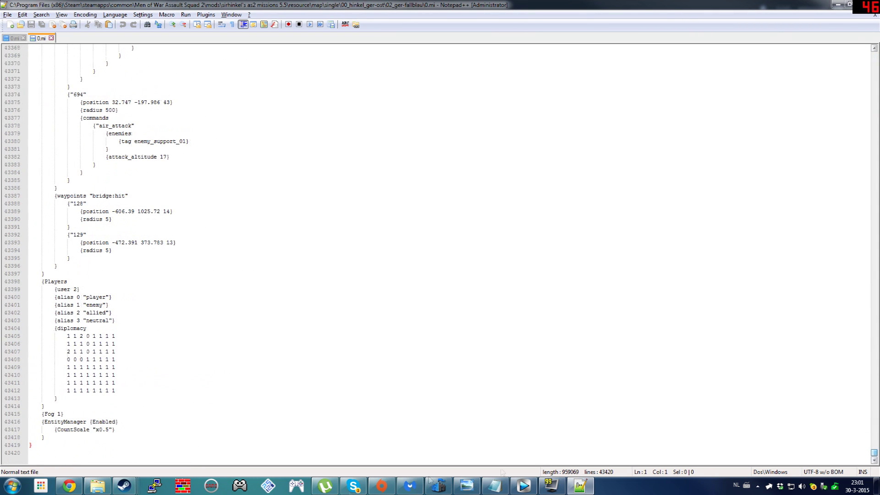
key("ctrl+v")
- Open the 03_ger-stalingrad_p1 and 04_ger-stalingrad_p2 0.mi files and jump to the end
double_click(242, 133)
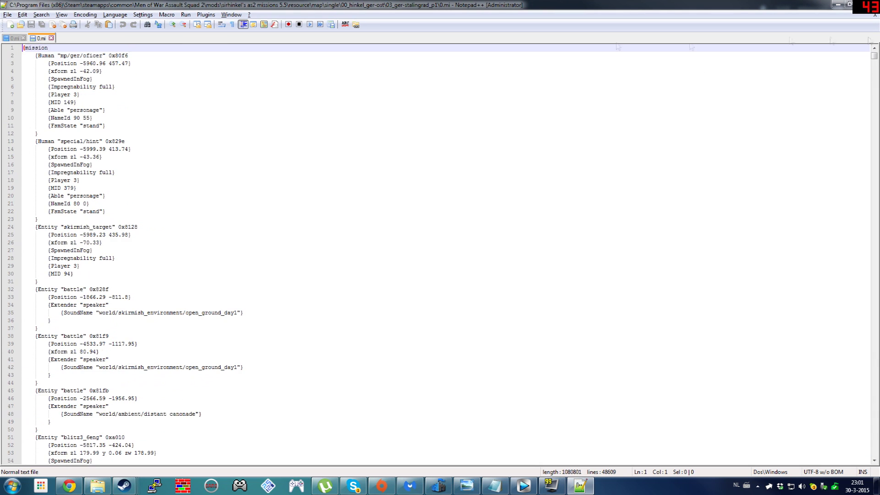
key("ctrl+o")
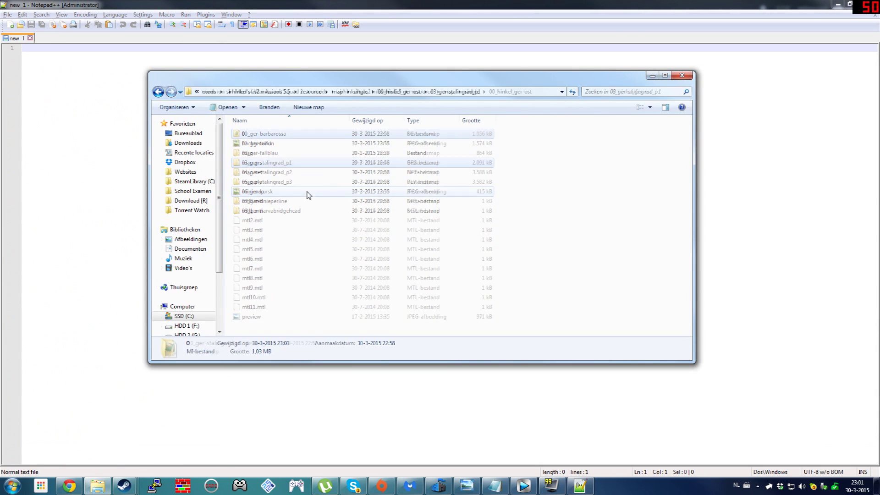
double_click(281, 136)
key("ctrl+End")
- Append the include cheatsmod/cheats.mi line to stalingrad_p2's 0.mi, save and close it
key("ctrl+v")
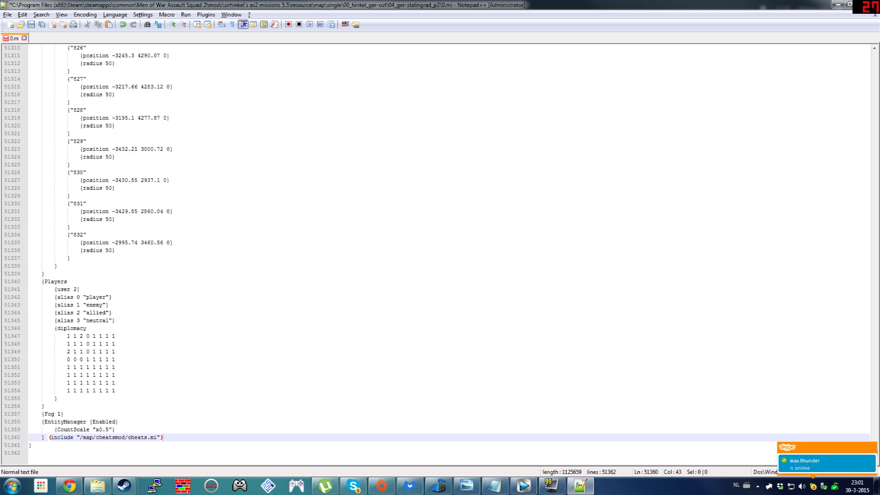
key("ctrl+s")
key("ctrl+w")
key("alt+Tab")
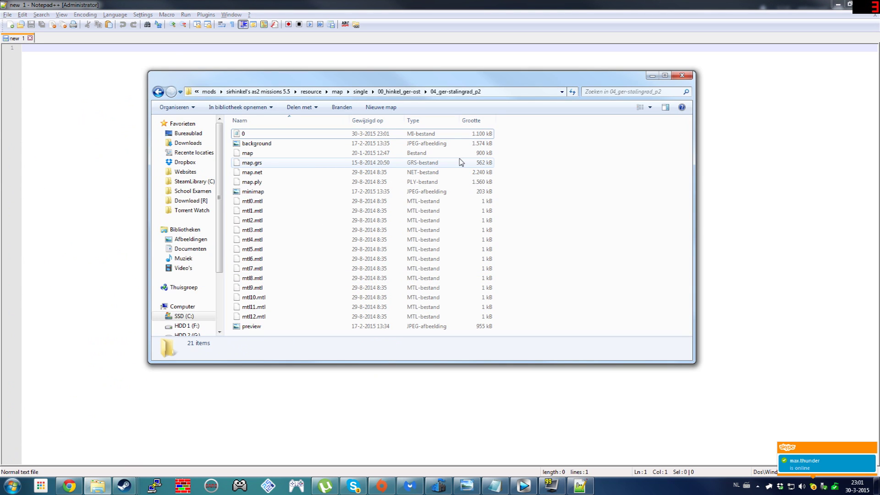